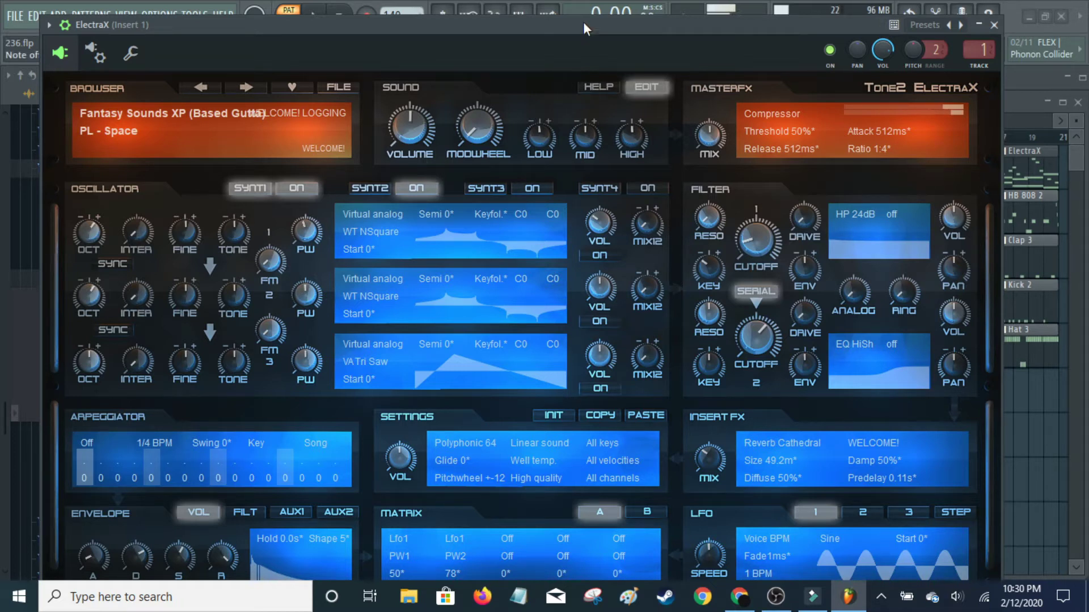
Reposition the ElectraX plugin window so its whole interface can be viewed, and close it.
{"action": "left_click_drag", "start_coordinate": [554, 26], "coordinate": [562, 1]}
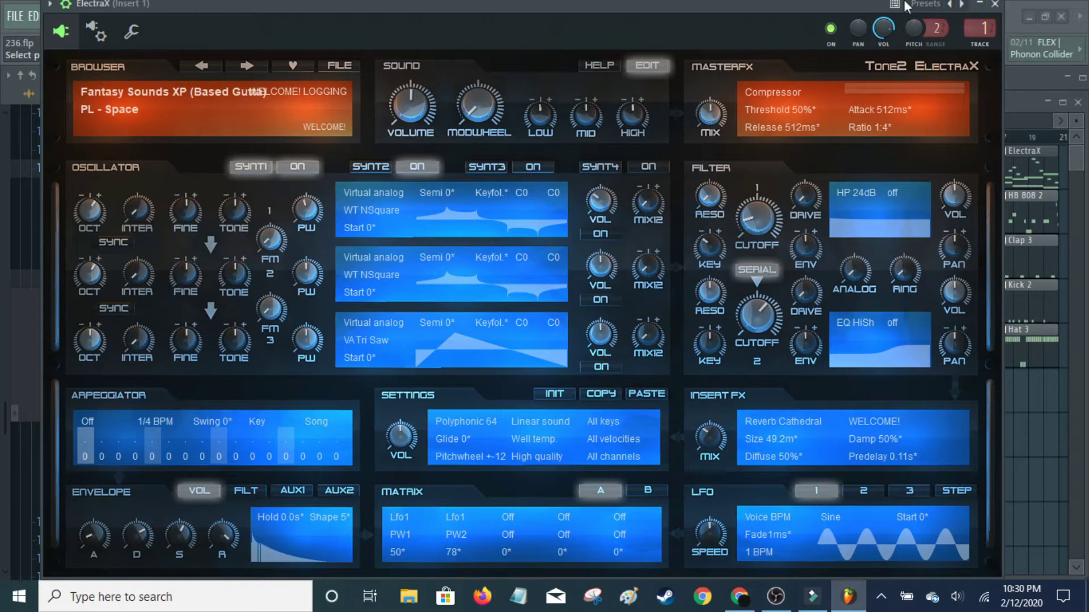
{"action": "left_click_drag", "start_coordinate": [844, 4], "coordinate": [844, 12]}
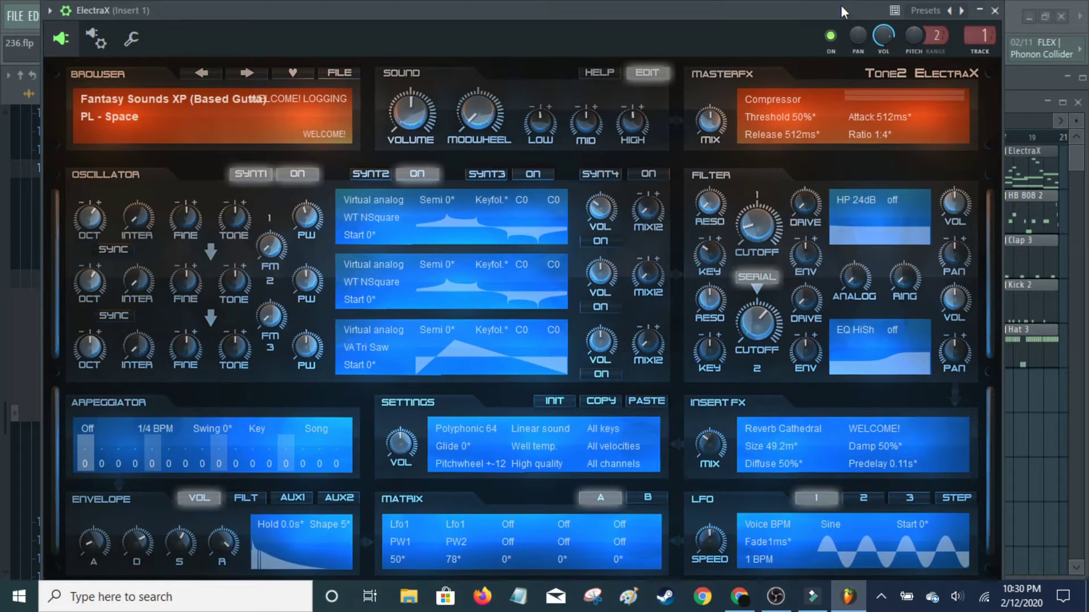
{"action": "left_click", "coordinate": [995, 11]}
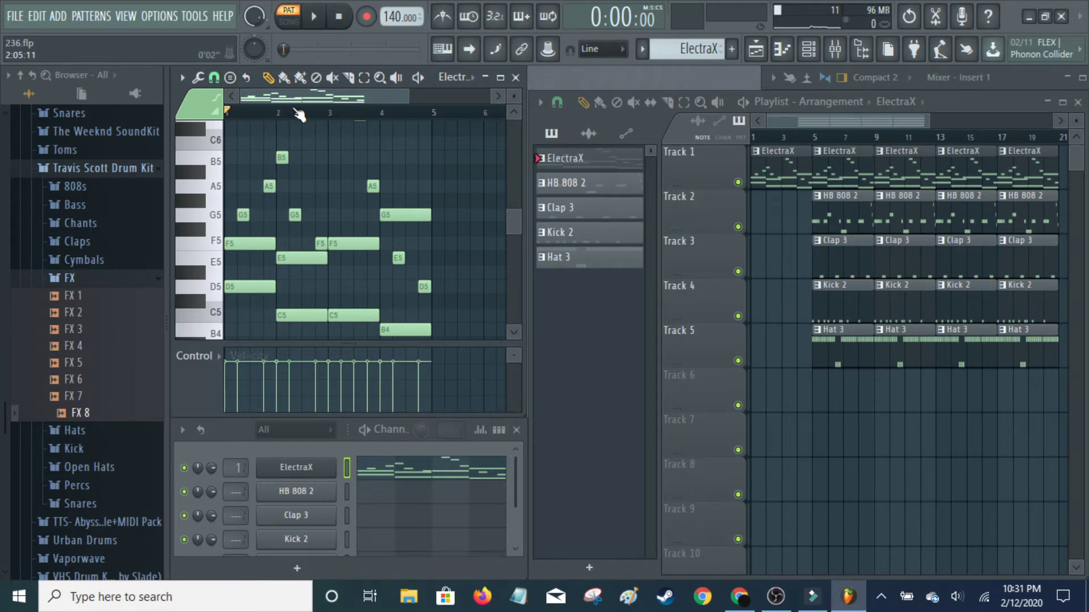
Examine the ElectraX melody's notes in the piano roll, from the lowest chord notes up to the highest melody notes.
{"action": "scroll", "coordinate": [363, 112], "scroll_direction": "up", "scroll_amount": 4}
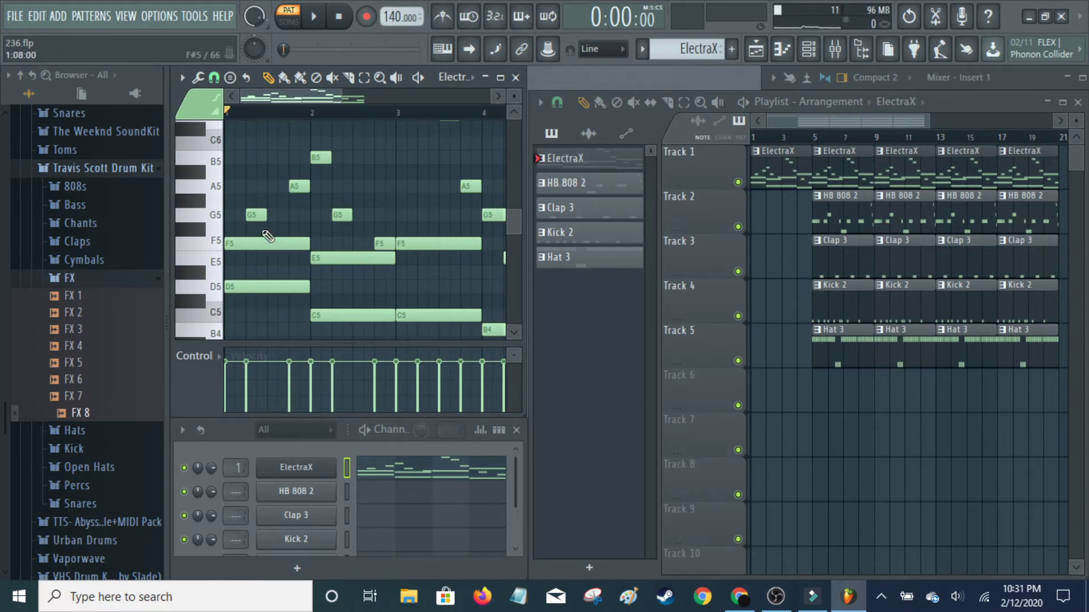
{"action": "scroll", "coordinate": [307, 94], "scroll_direction": "down", "scroll_amount": 3}
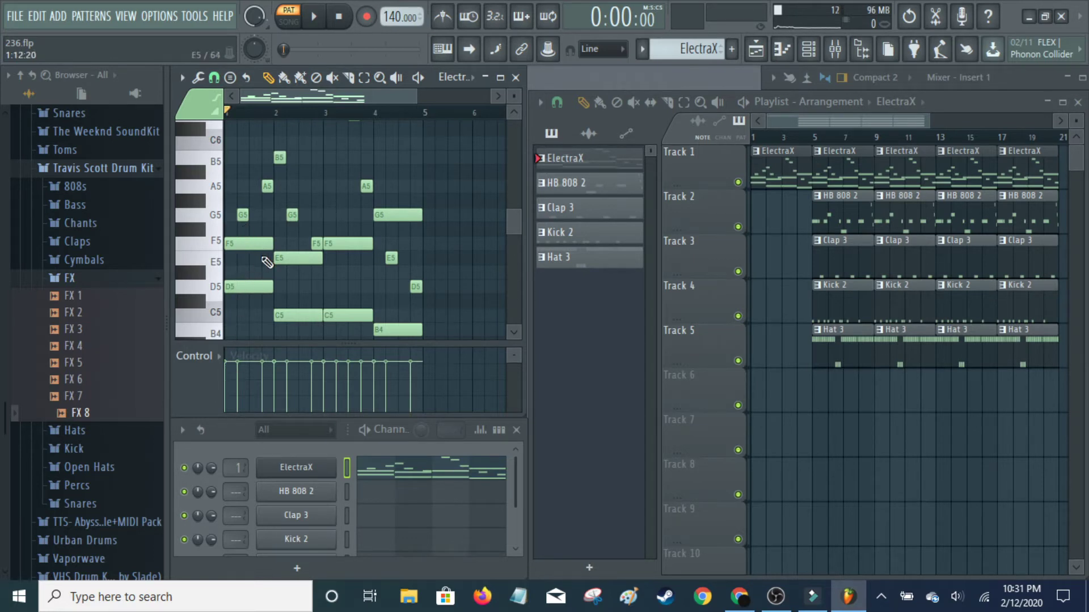
{"action": "scroll", "coordinate": [266, 261], "scroll_direction": "up", "scroll_amount": 3}
{"action": "scroll", "coordinate": [281, 250], "scroll_direction": "down", "scroll_amount": 1}
{"action": "scroll", "coordinate": [281, 251], "scroll_direction": "up", "scroll_amount": 1}
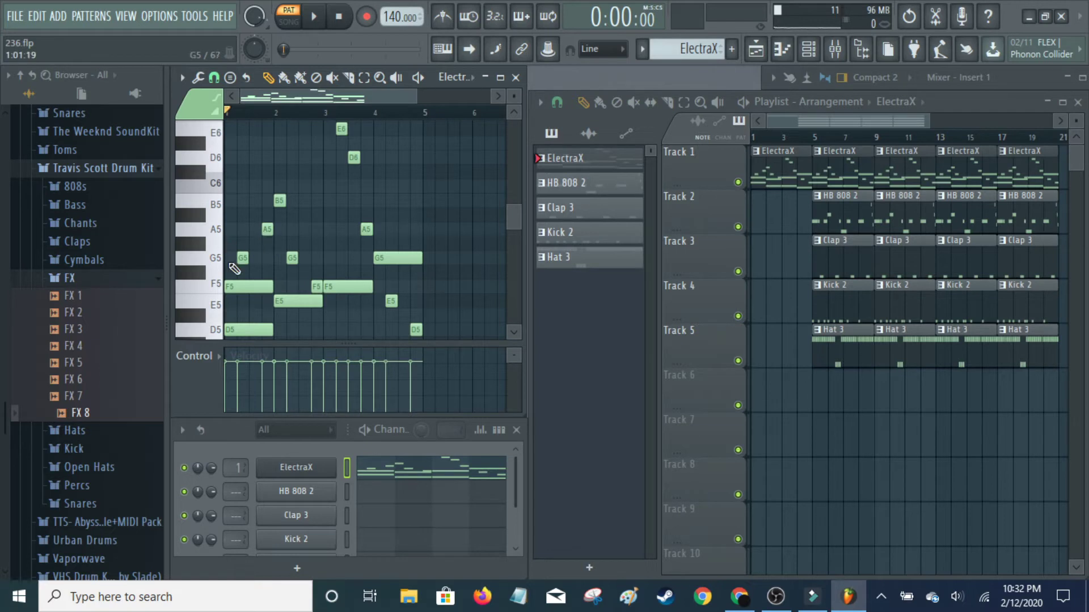
{"action": "scroll", "coordinate": [336, 196], "scroll_direction": "down", "scroll_amount": 3}
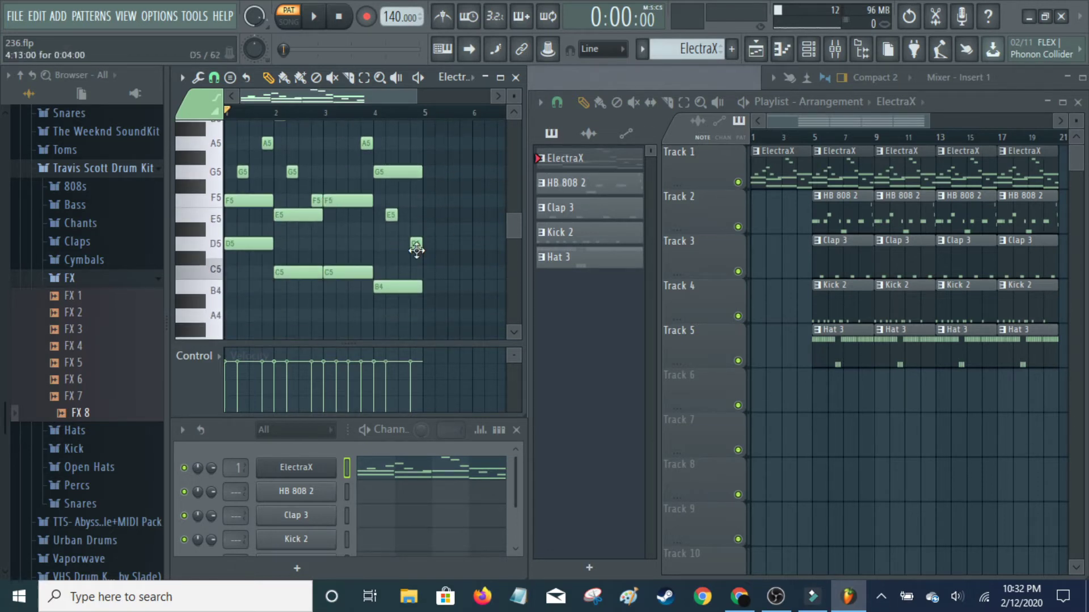
{"action": "scroll", "coordinate": [413, 252], "scroll_direction": "up", "scroll_amount": 3}
{"action": "scroll", "coordinate": [413, 256], "scroll_direction": "up", "scroll_amount": 2}
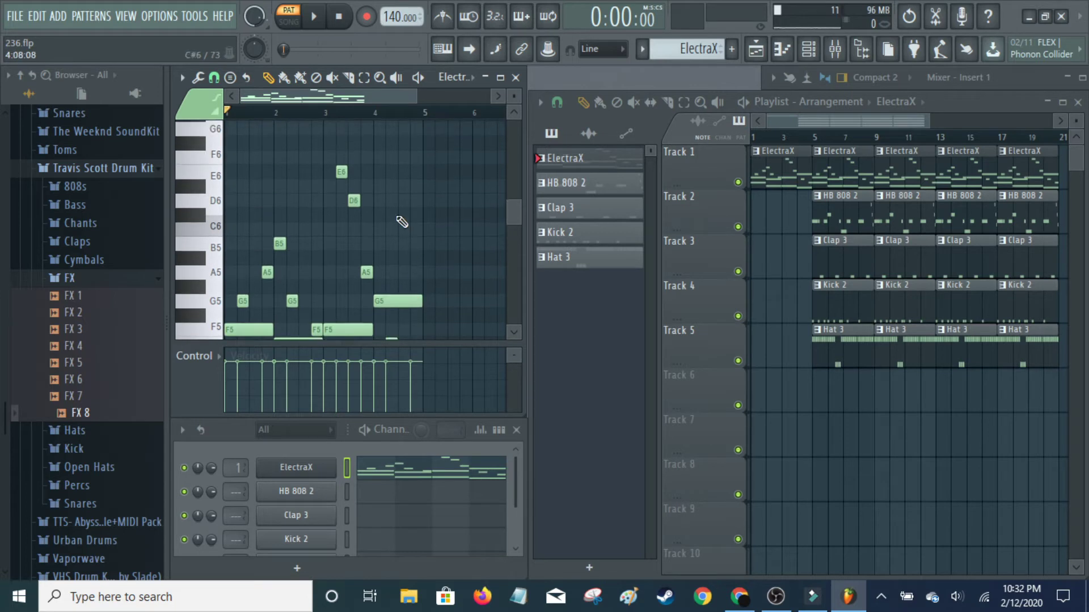
{"action": "scroll", "coordinate": [395, 216], "scroll_direction": "down", "scroll_amount": 2}
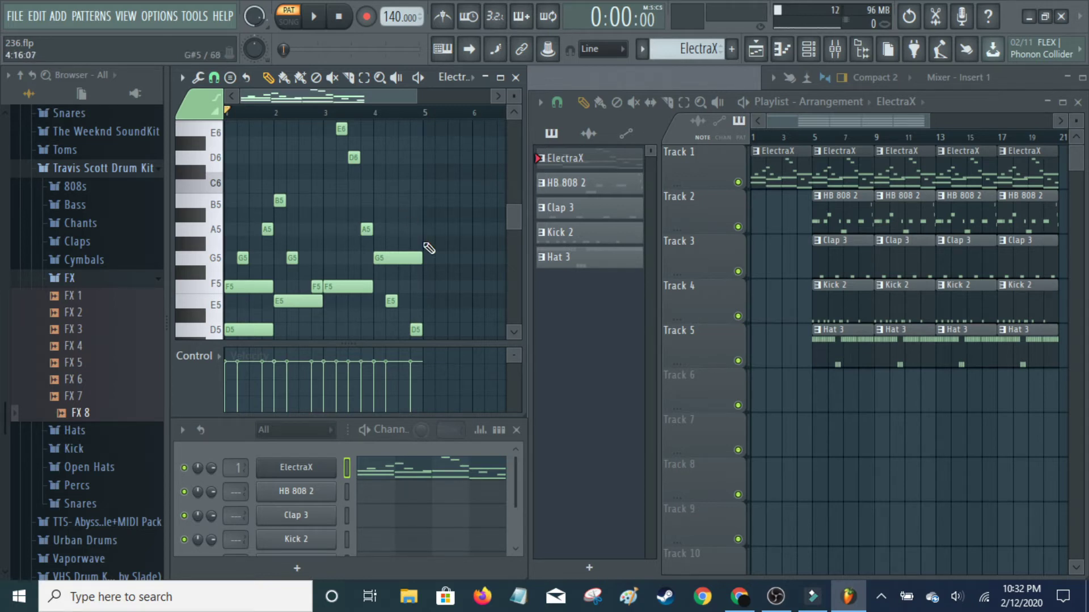
Play the ElectraX melody pattern while following its low and high notes in the piano roll, and stop playback.
{"action": "key", "text": "space"}
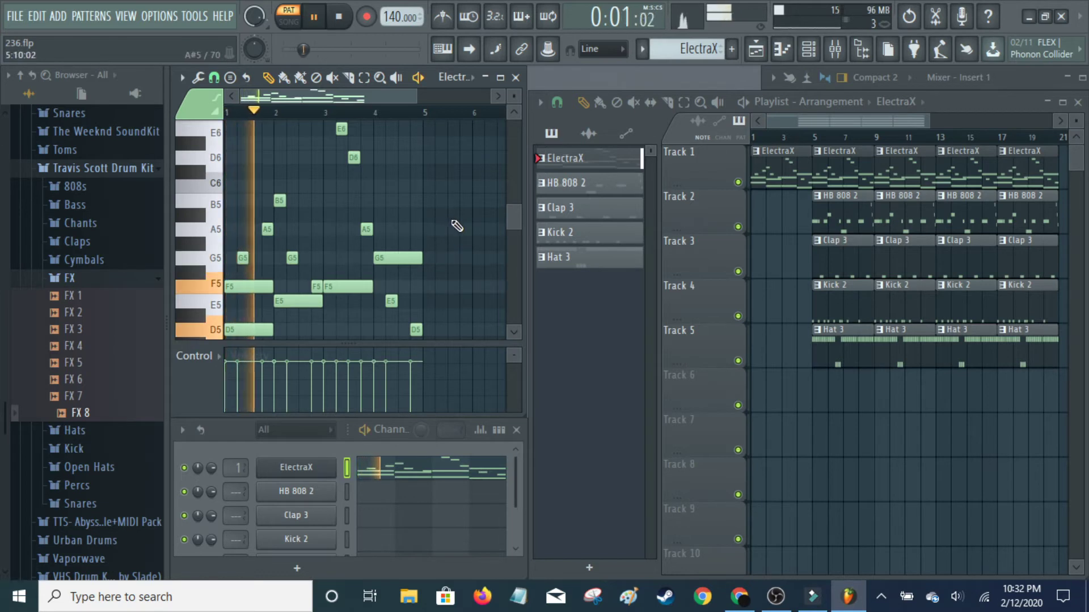
{"action": "scroll", "coordinate": [453, 224], "scroll_direction": "down", "scroll_amount": 2}
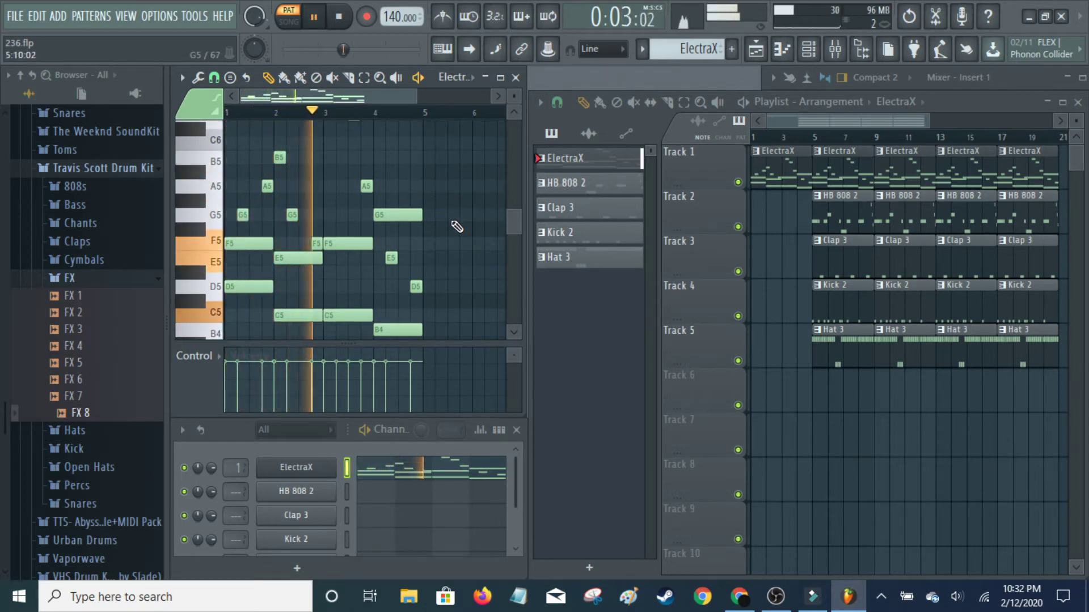
{"action": "scroll", "coordinate": [456, 227], "scroll_direction": "up", "scroll_amount": 3}
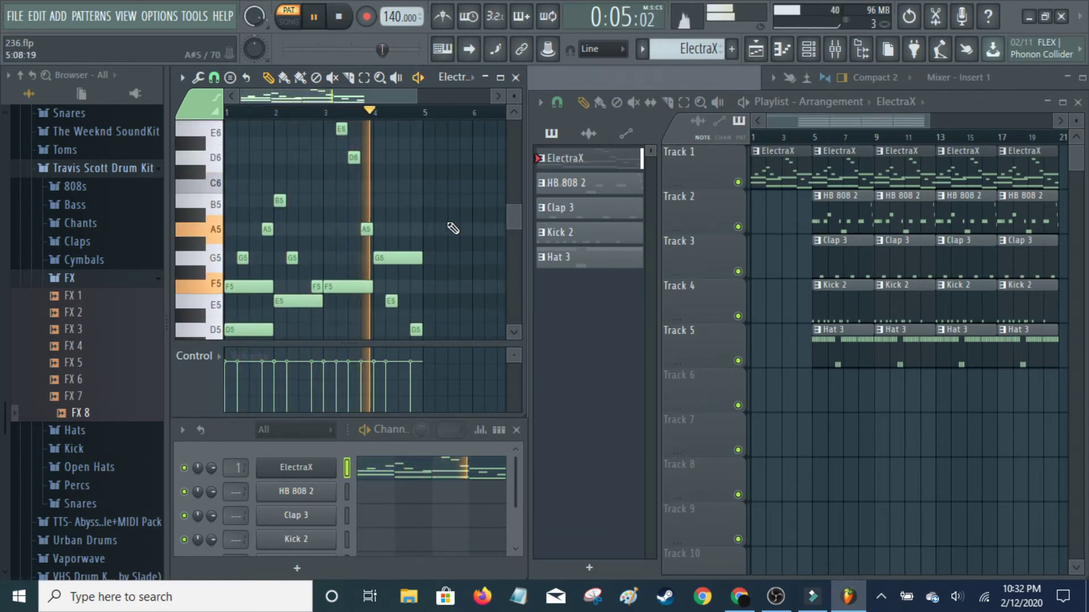
{"action": "scroll", "coordinate": [452, 229], "scroll_direction": "down", "scroll_amount": 2}
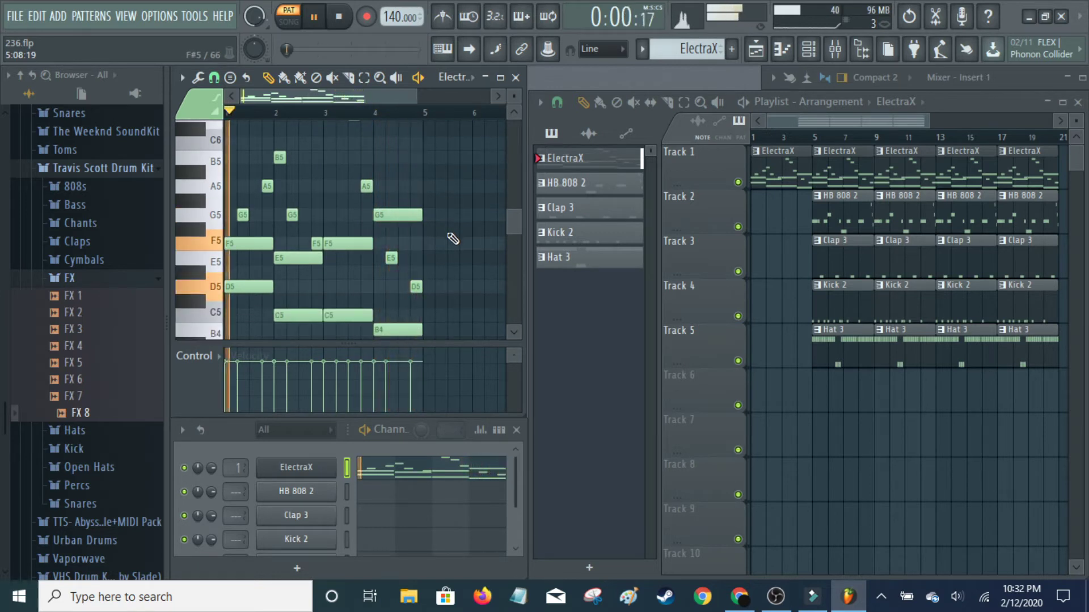
{"action": "scroll", "coordinate": [452, 232], "scroll_direction": "up", "scroll_amount": 1}
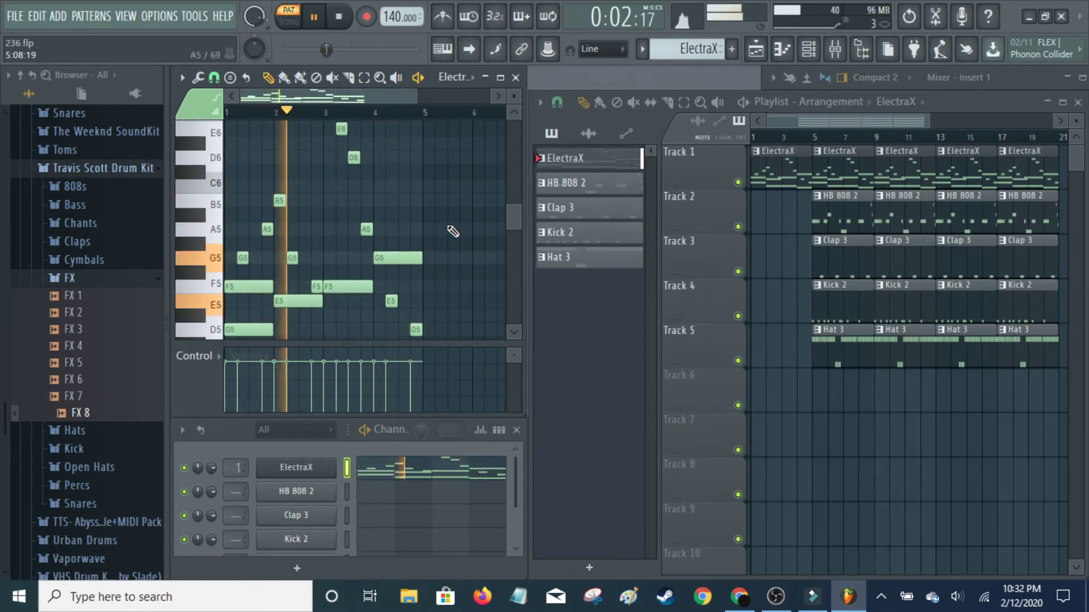
{"action": "scroll", "coordinate": [452, 233], "scroll_direction": "up", "scroll_amount": 2}
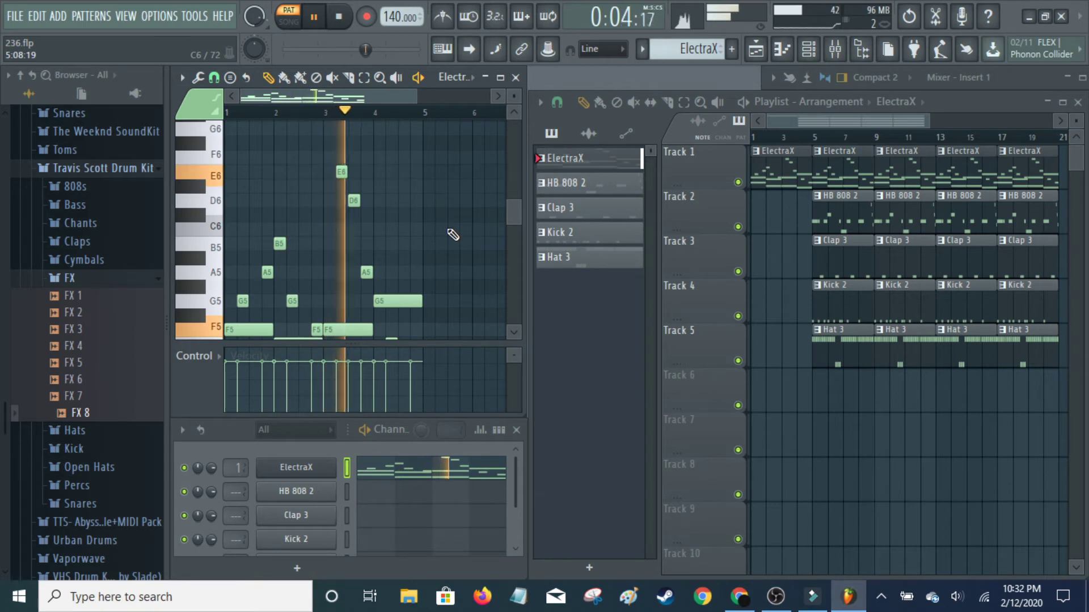
{"action": "scroll", "coordinate": [452, 233], "scroll_direction": "down", "scroll_amount": 2}
{"action": "scroll", "coordinate": [453, 234], "scroll_direction": "down", "scroll_amount": 1}
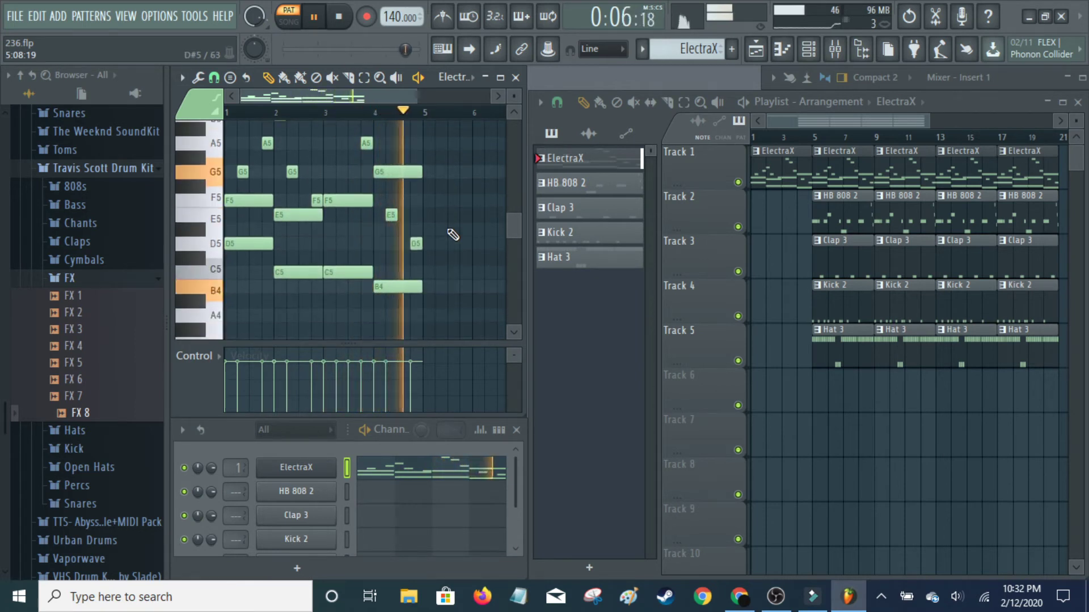
{"action": "key", "text": "space"}
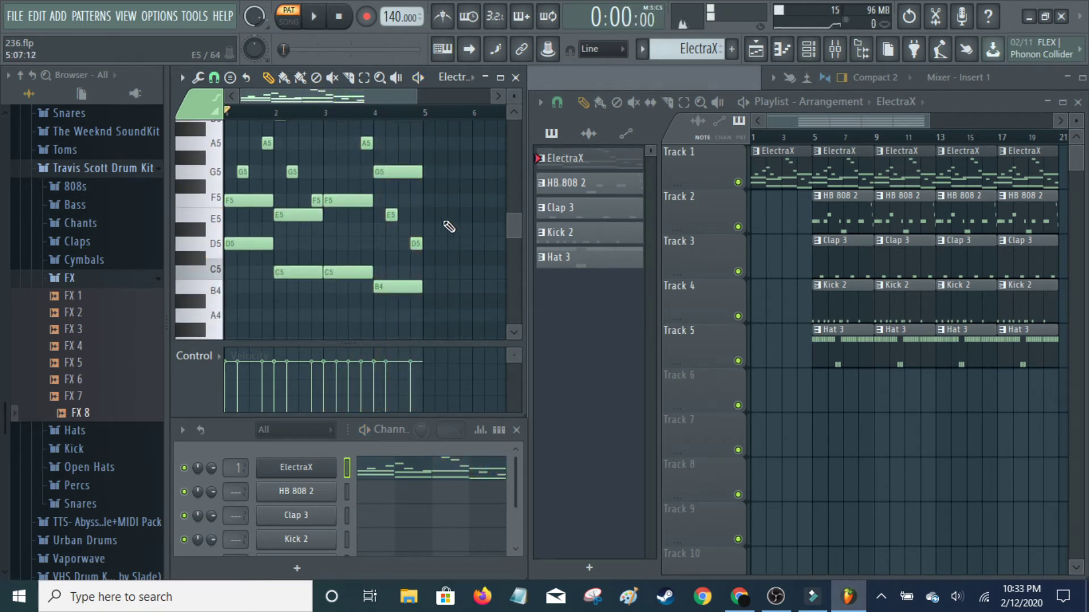
Open the HB 808 2 pattern's notes in the piano roll, play the bass line and stop playback.
{"action": "left_click", "coordinate": [611, 185]}
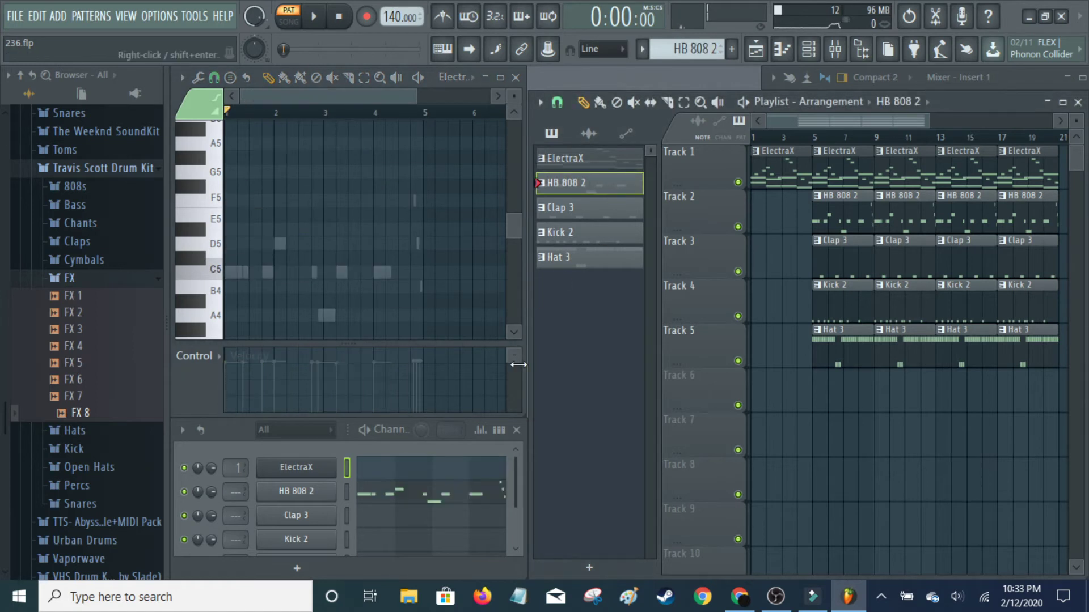
{"action": "left_click", "coordinate": [494, 498]}
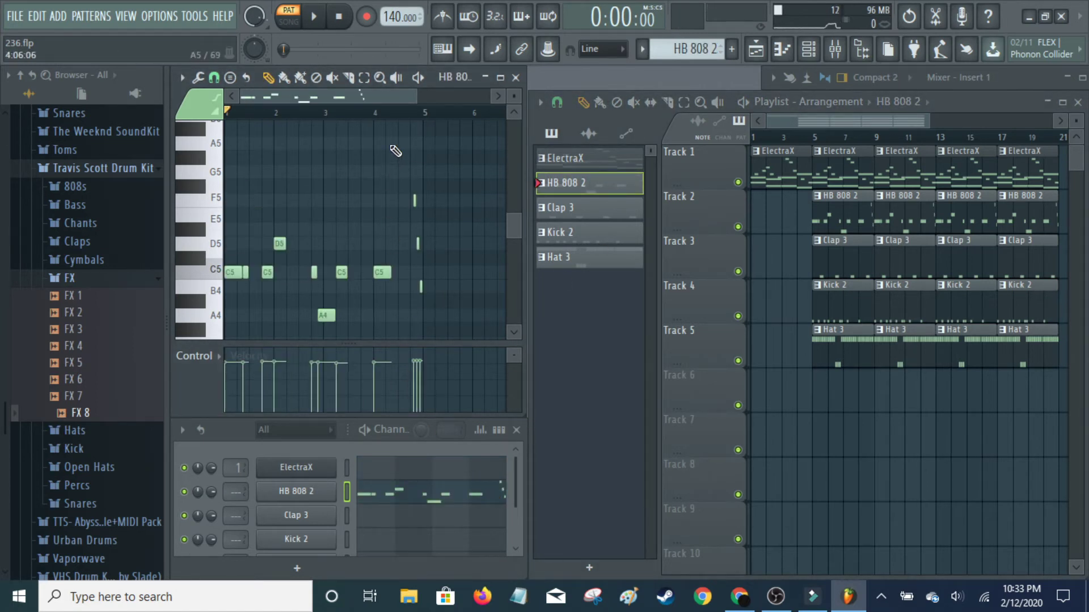
{"action": "scroll", "coordinate": [389, 146], "scroll_direction": "down", "scroll_amount": 3}
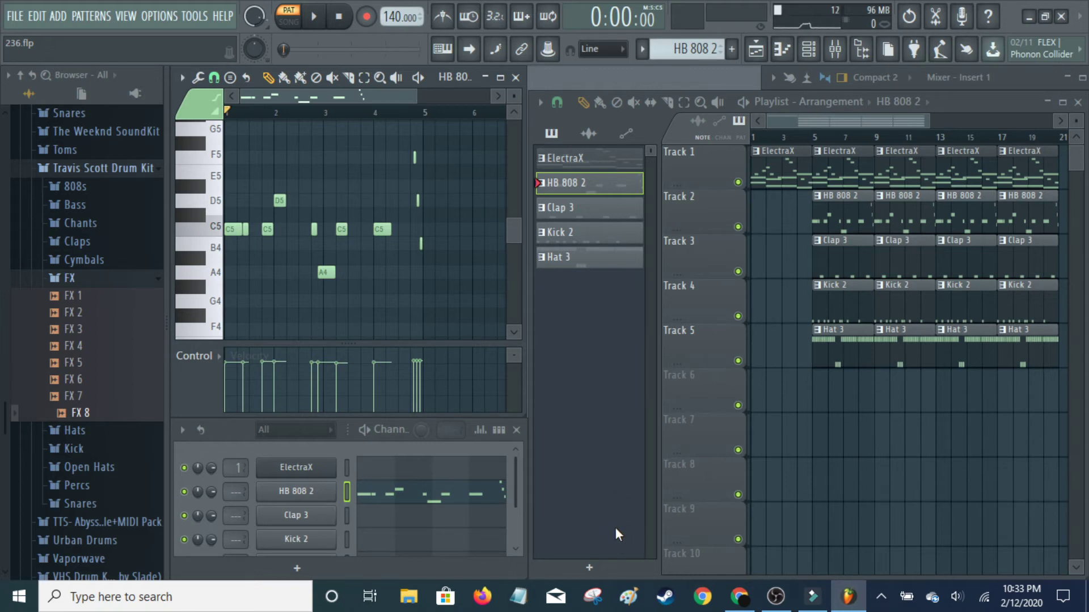
{"action": "key", "text": "space"}
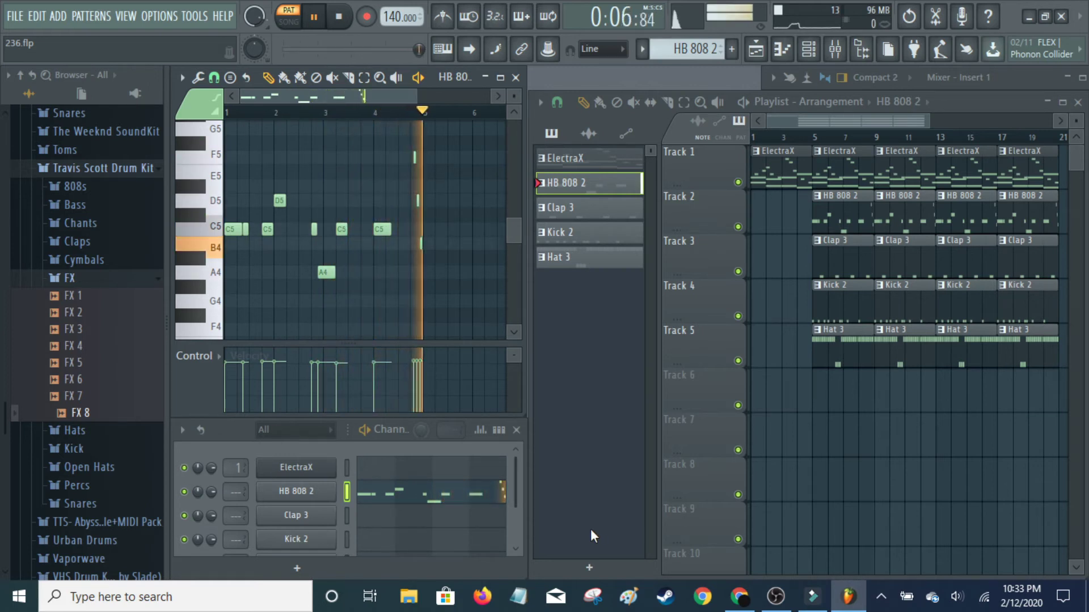
{"action": "key", "text": "space"}
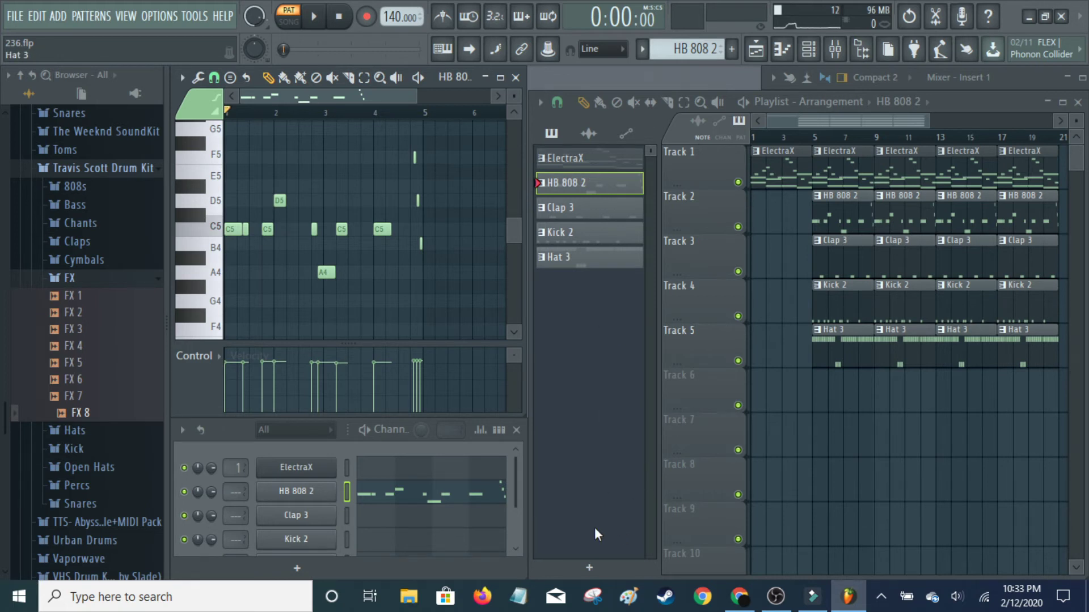
Switch to the Clap 3 pattern, play it and stop playback.
{"action": "left_click", "coordinate": [628, 216]}
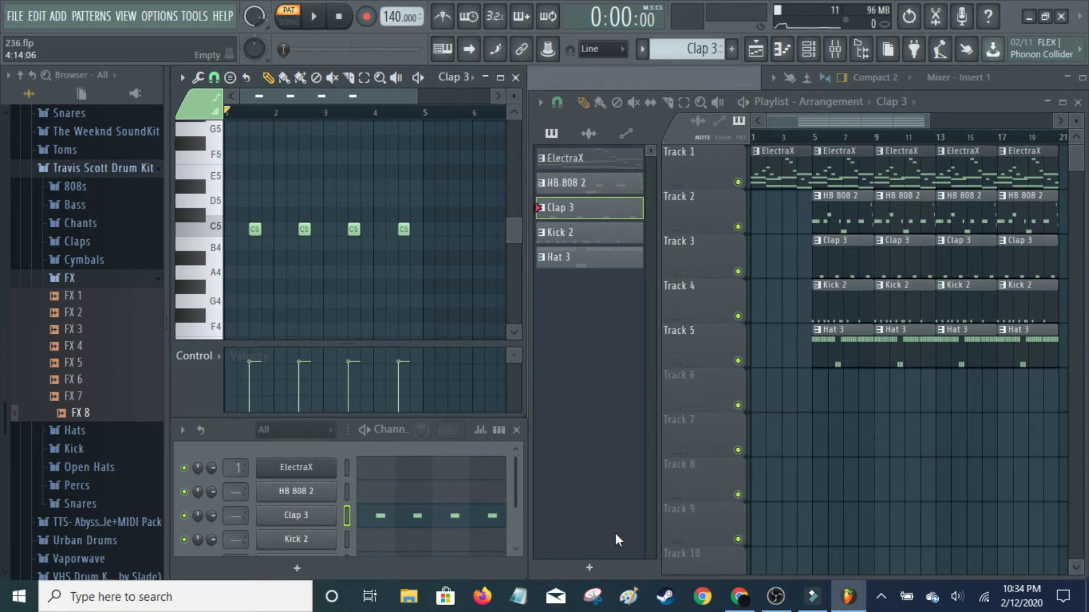
{"action": "key", "text": "space"}
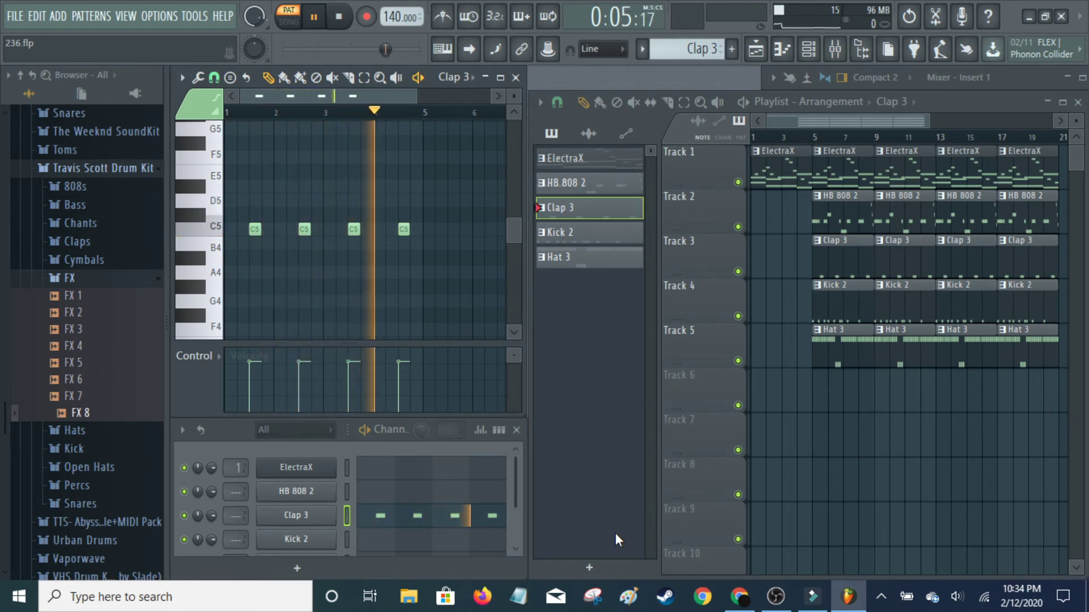
{"action": "key", "text": "space"}
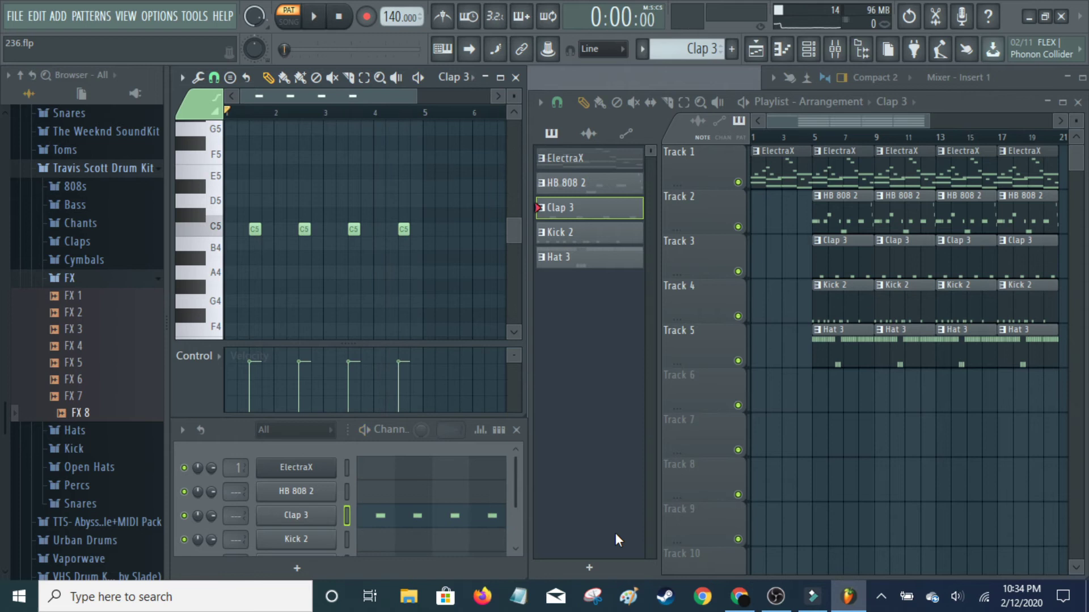
Open the Kick 2 pattern's notes in the piano roll, play the kick rhythm and stop playback.
{"action": "left_click", "coordinate": [625, 243]}
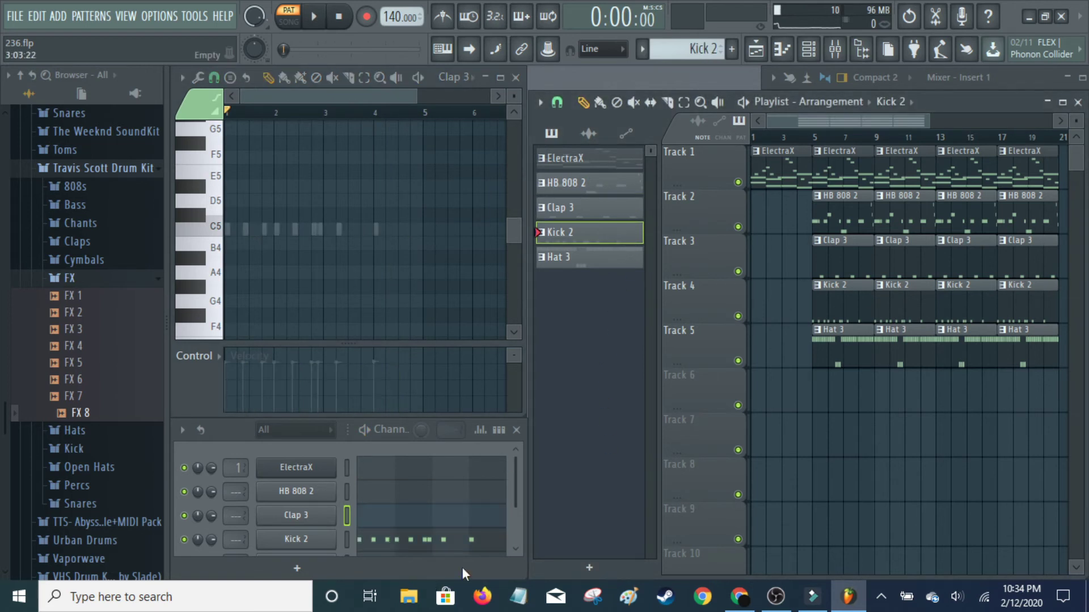
{"action": "left_click", "coordinate": [499, 541]}
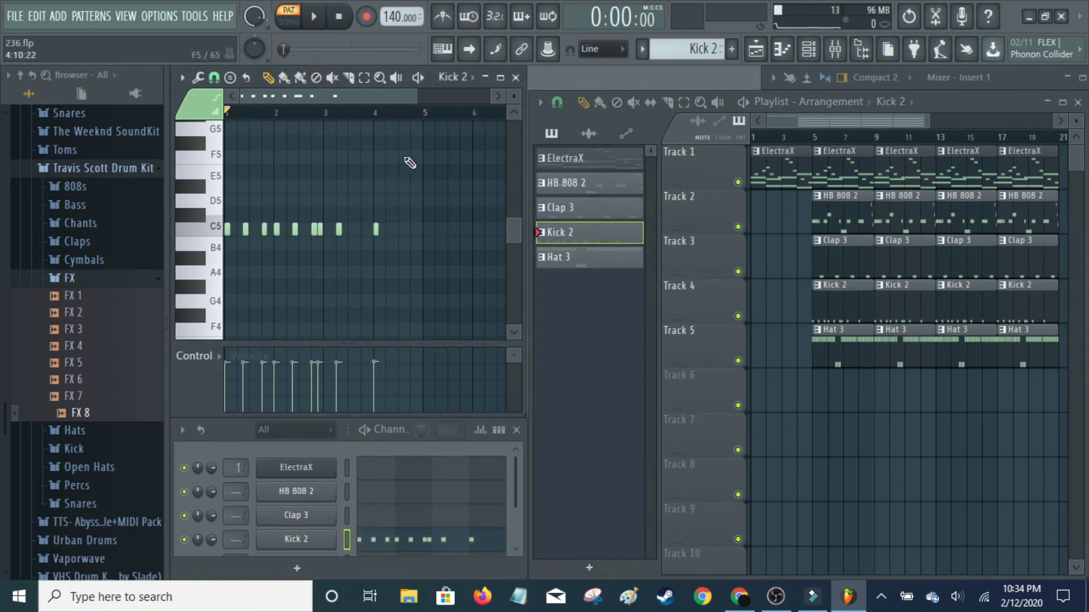
{"action": "scroll", "coordinate": [406, 272], "scroll_direction": "down", "scroll_amount": 3}
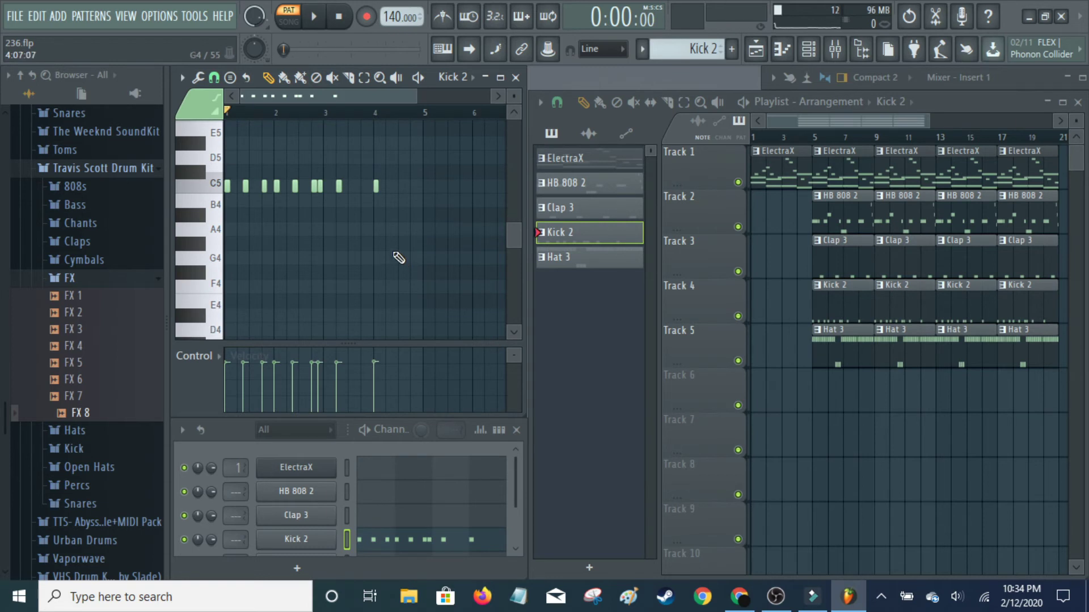
{"action": "key", "text": "space"}
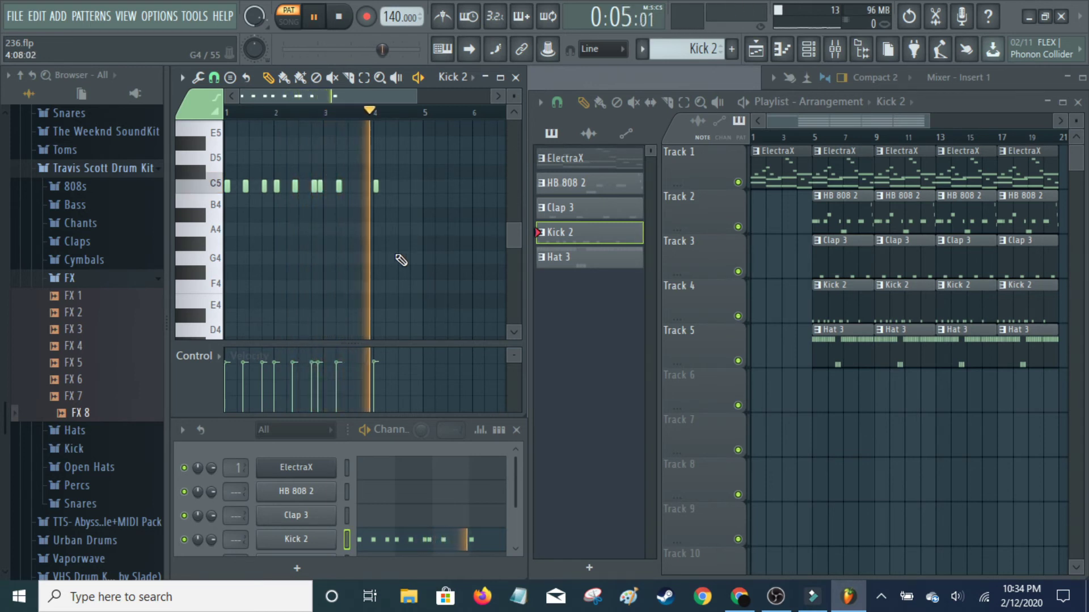
{"action": "key", "text": "space"}
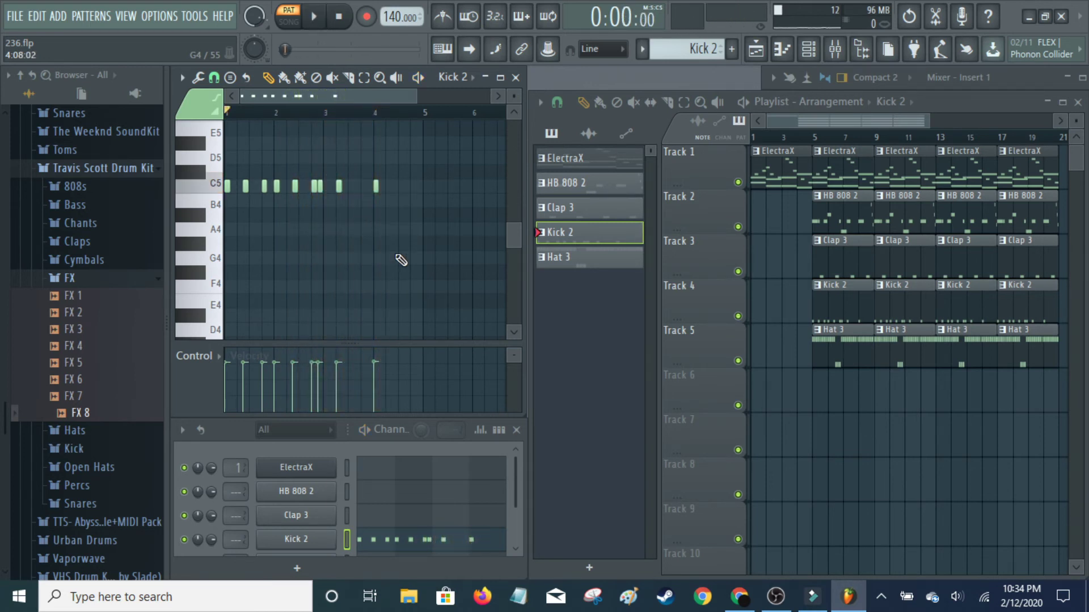
Open the Hat 3 pattern in the piano roll, examine its hi-hat notes up close, play it and stop playback.
{"action": "left_click", "coordinate": [629, 261]}
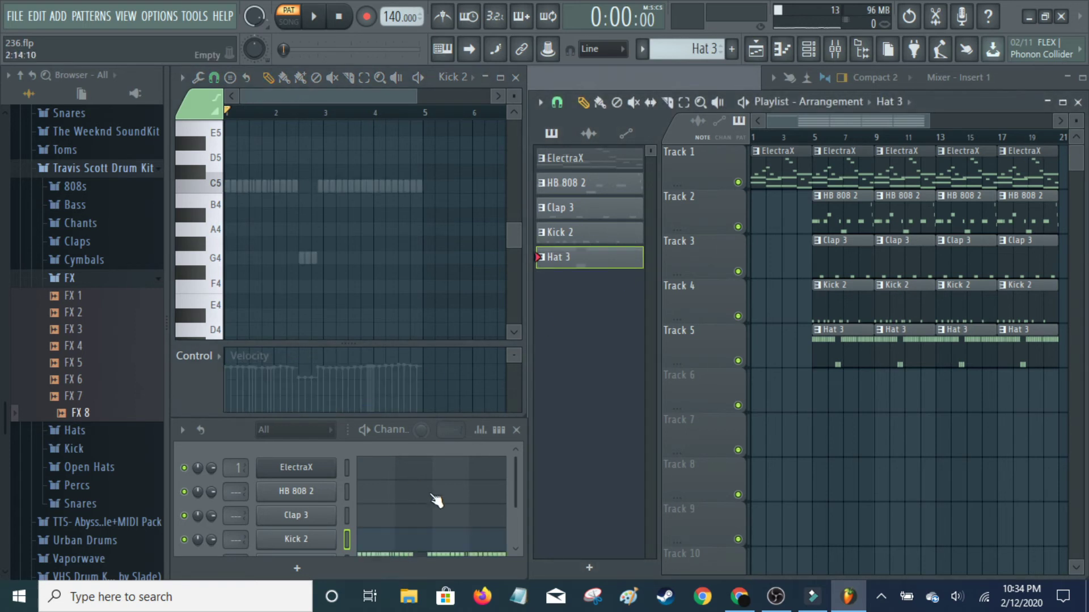
{"action": "scroll", "coordinate": [439, 499], "scroll_direction": "down", "scroll_amount": 2}
{"action": "left_click", "coordinate": [462, 536]}
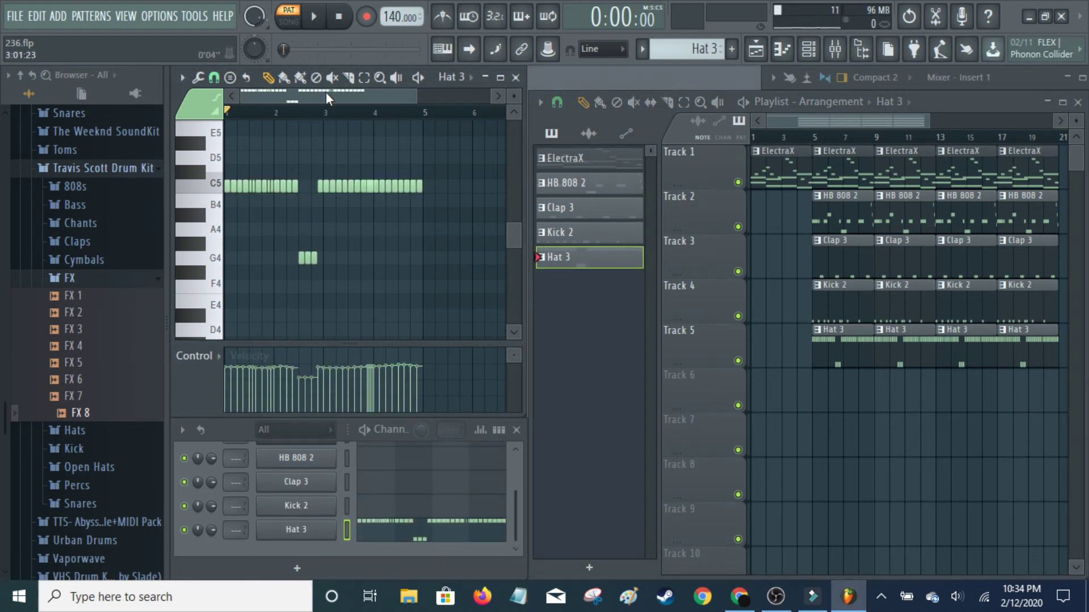
{"action": "scroll", "coordinate": [326, 92], "scroll_direction": "up", "scroll_amount": 3}
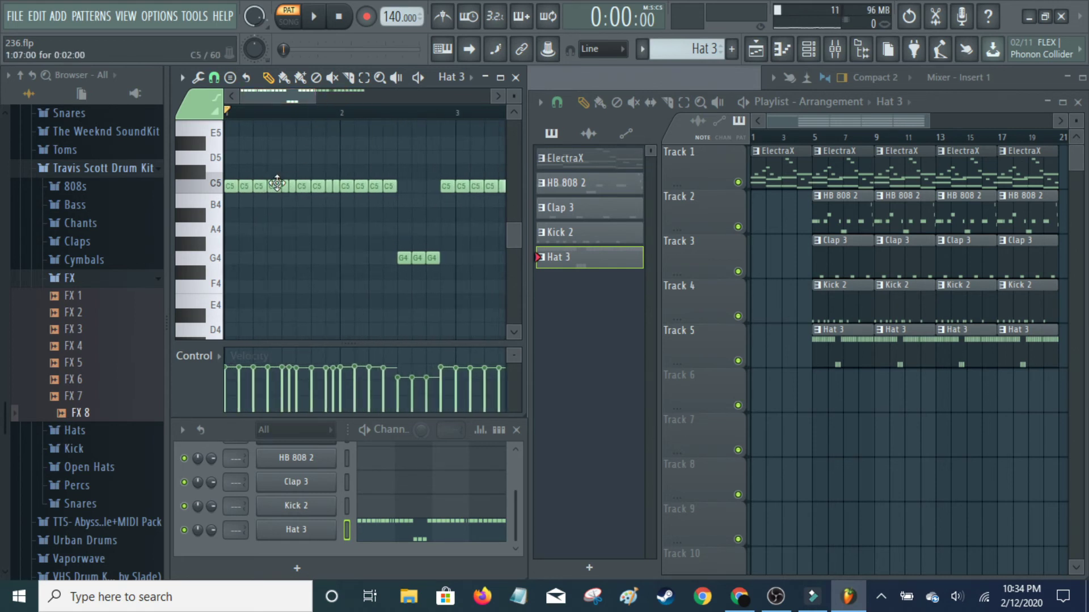
{"action": "scroll", "coordinate": [301, 91], "scroll_direction": "down", "scroll_amount": 3}
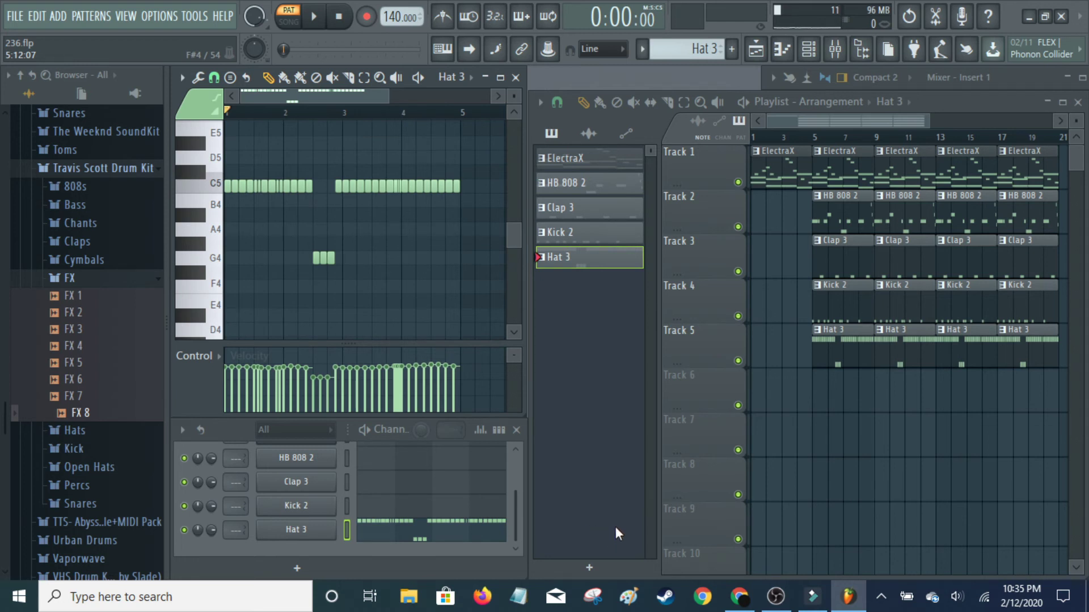
{"action": "key", "text": "space"}
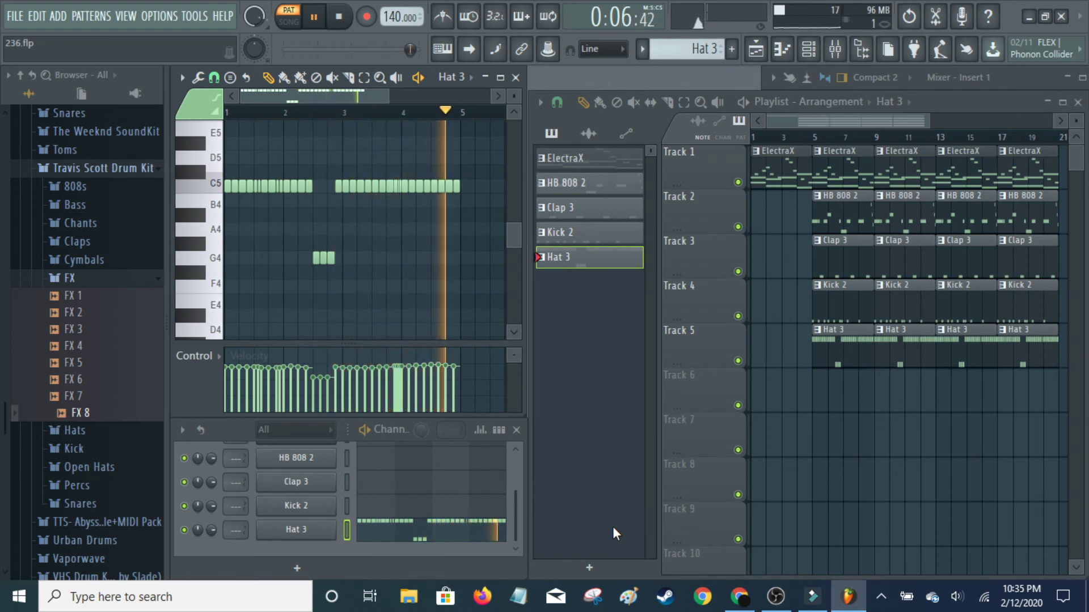
{"action": "key", "text": "space"}
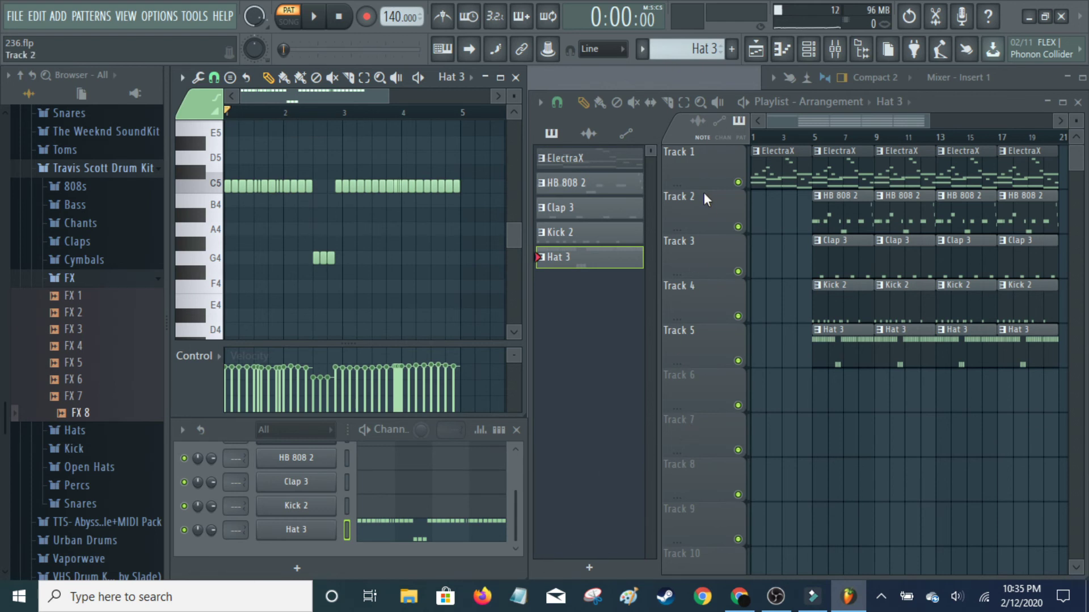
Switch playback to song mode and play the full playlist arrangement from the start.
{"action": "mouse_move", "coordinate": [841, 117]}
{"action": "left_mouse_down"}
{"action": "mouse_move", "coordinate": [842, 137]}
{"action": "mouse_move", "coordinate": [863, 118]}
{"action": "left_mouse_up"}
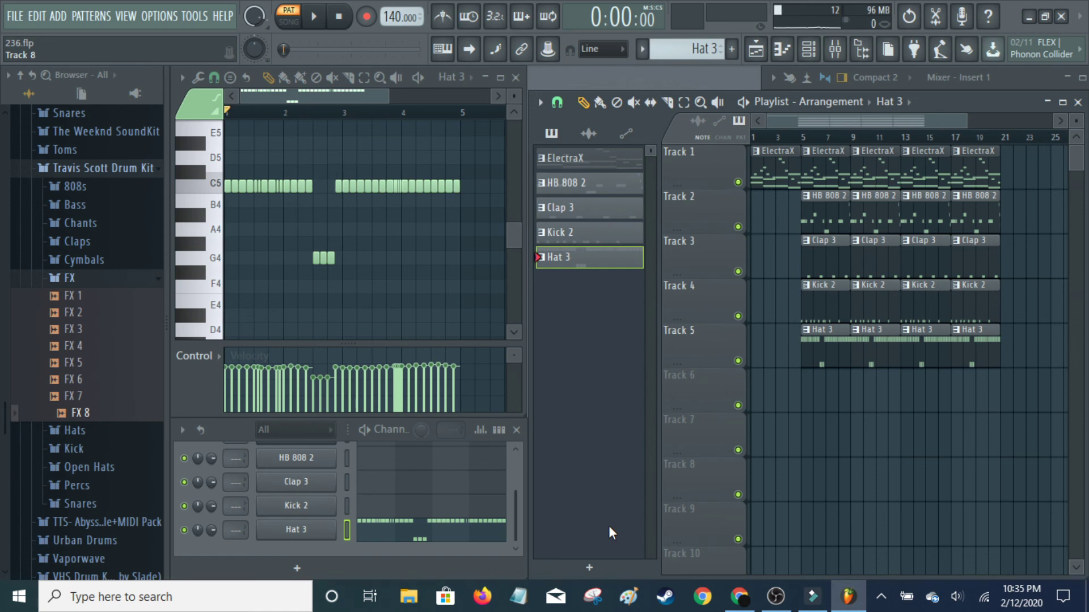
{"action": "left_click", "coordinate": [292, 21]}
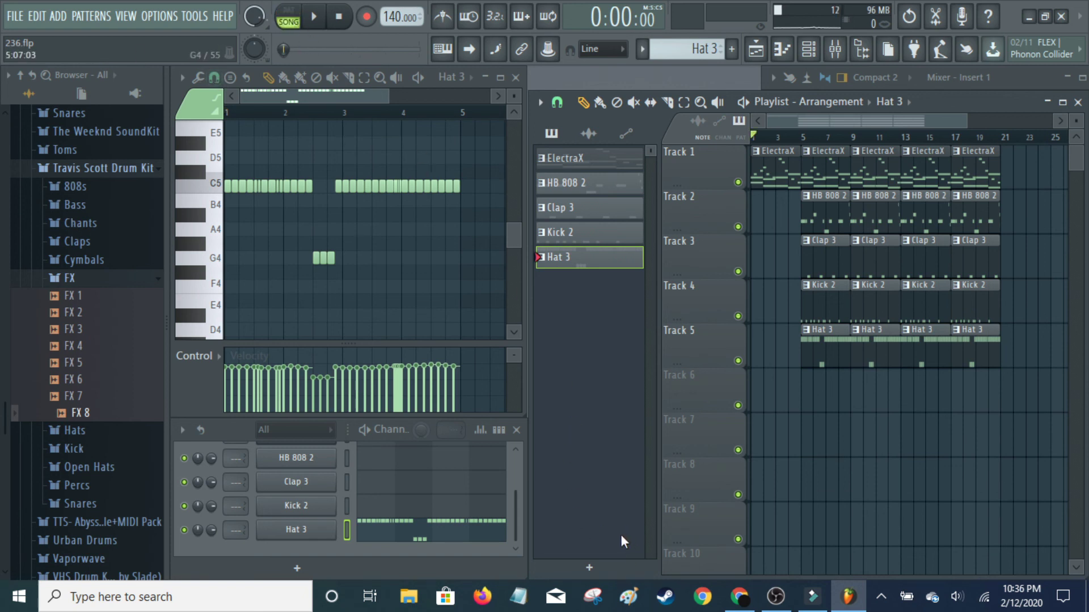
{"action": "key", "text": "space"}
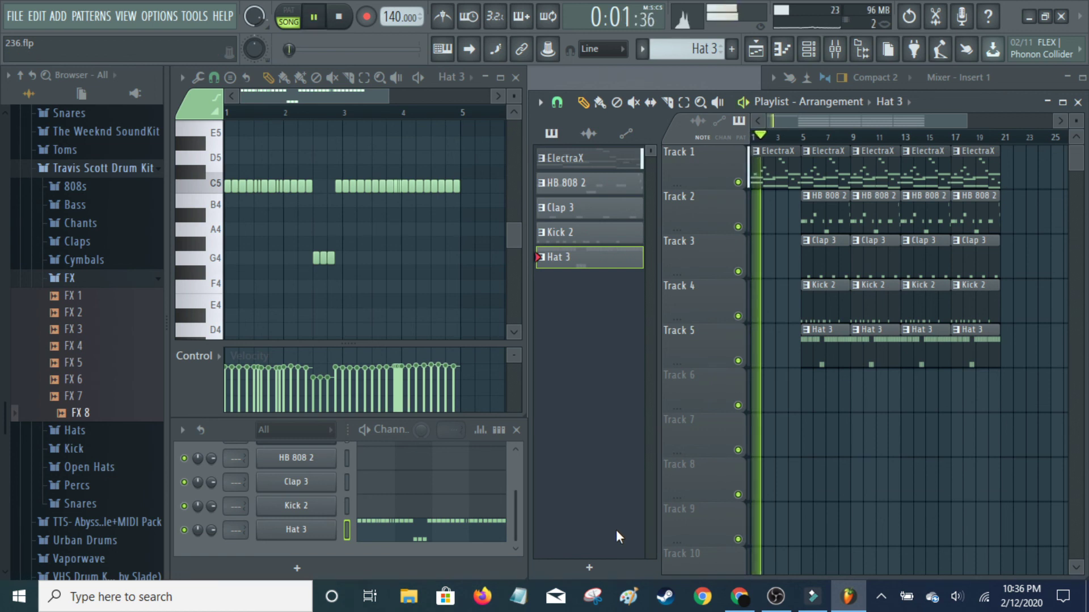